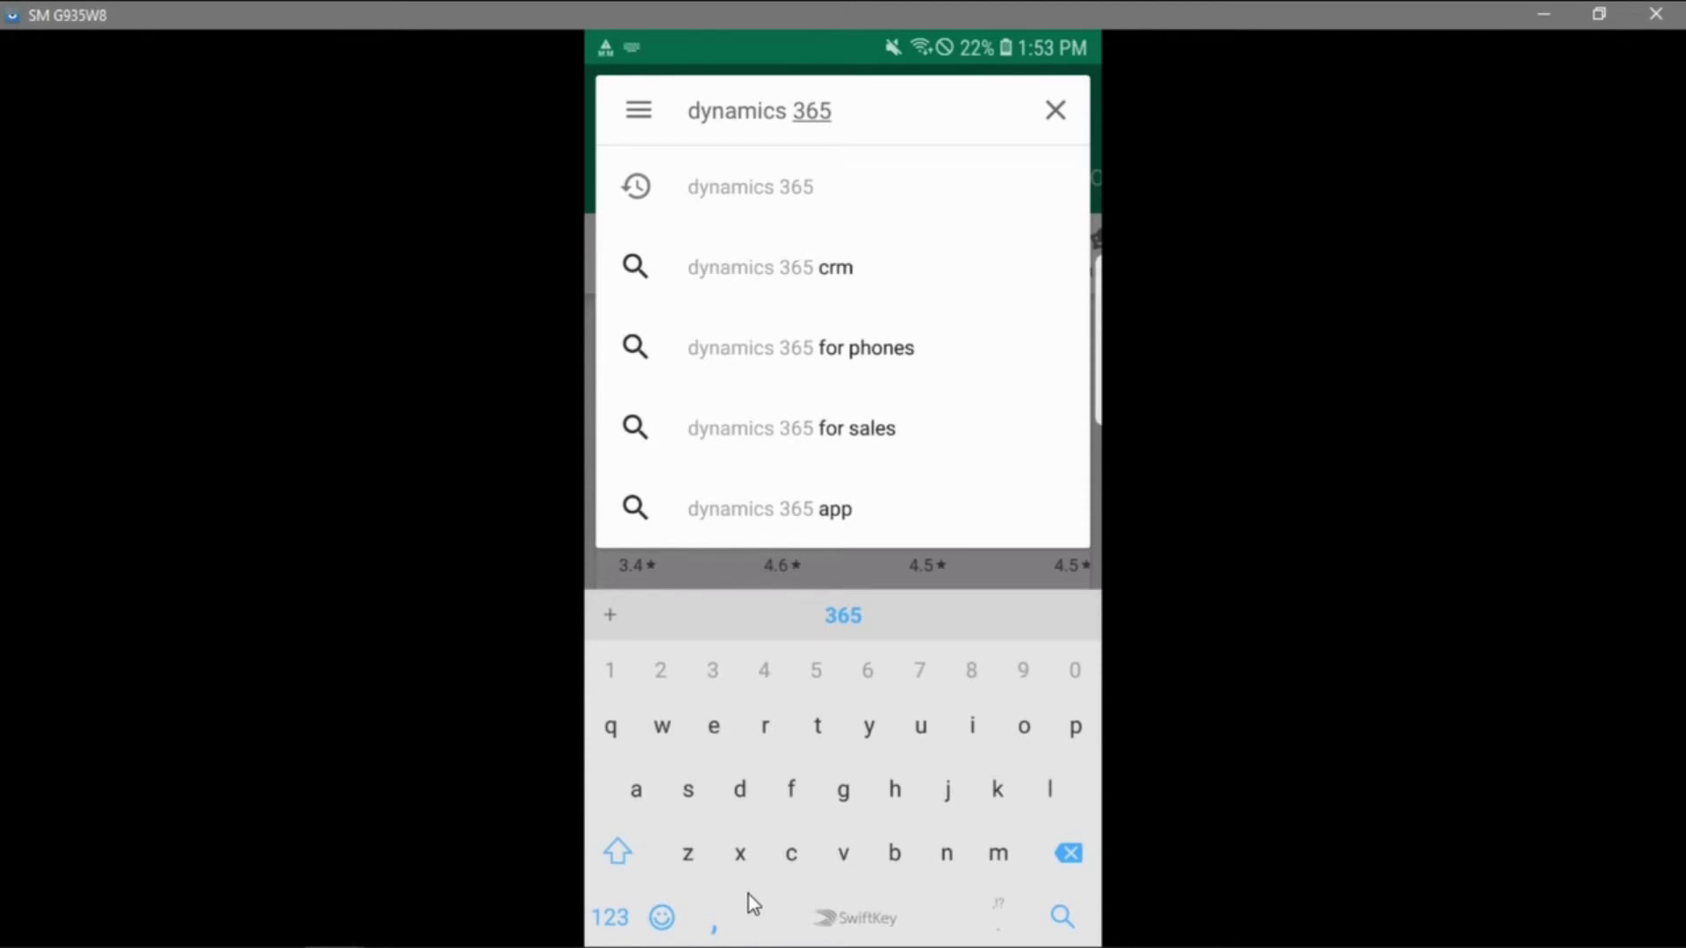
Run the 'dynamics 365' search in Google Play to list Dynamics 365 for Phones and related apps
key("Return")
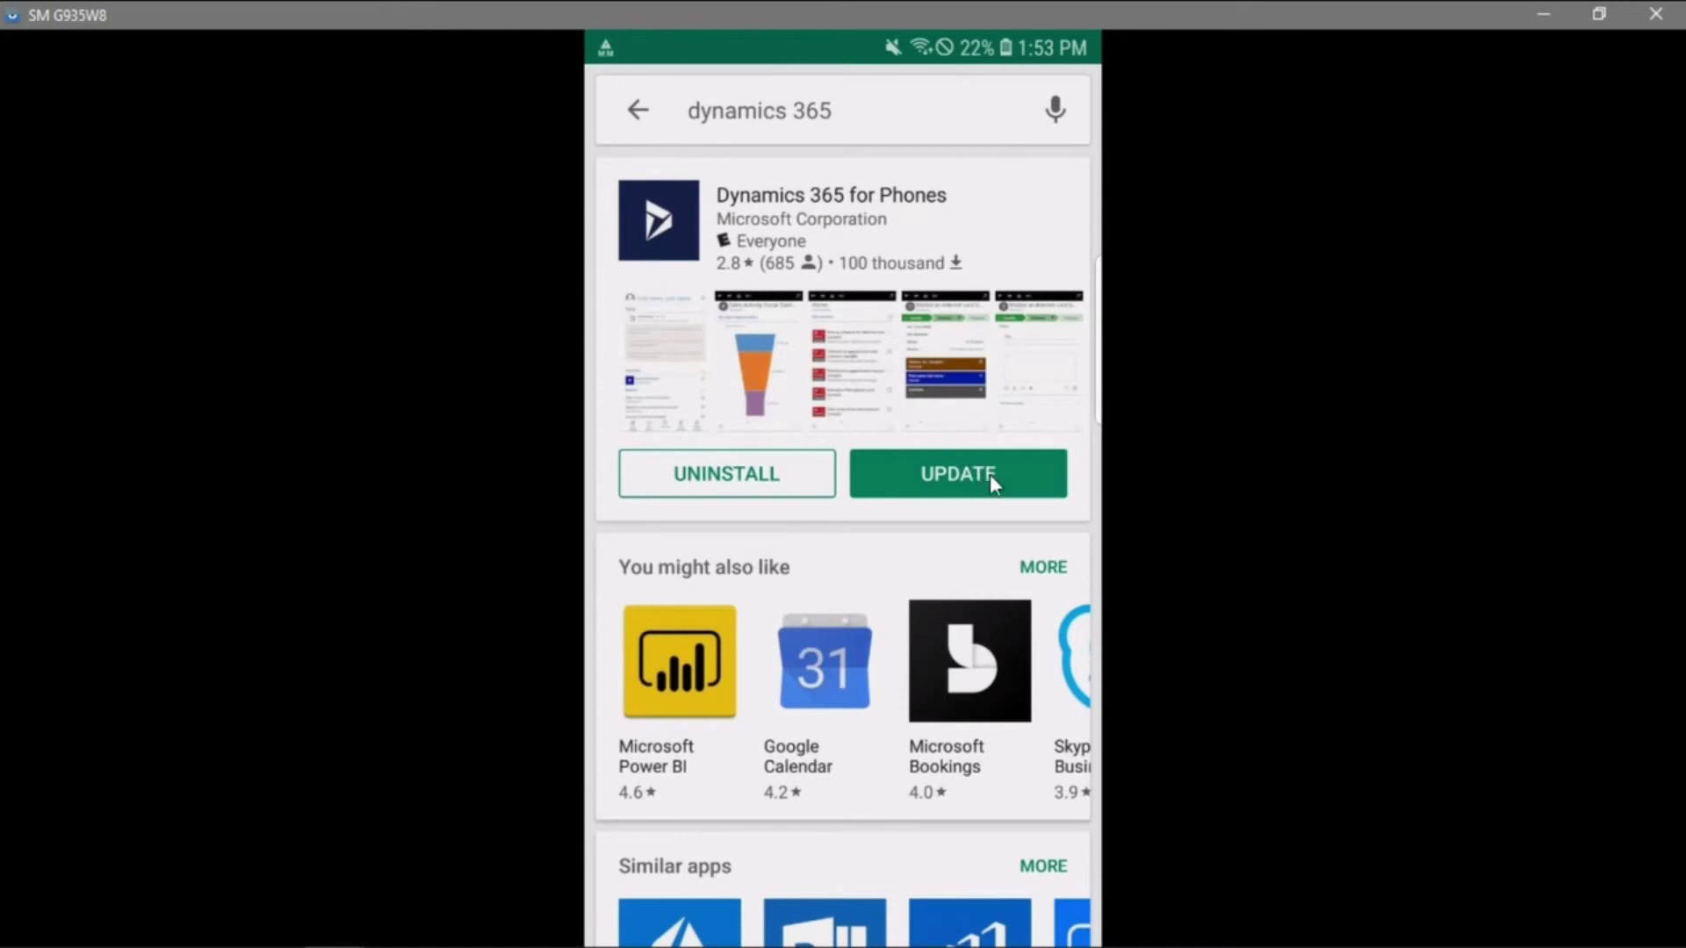
scroll(827, 522, "down", 3)
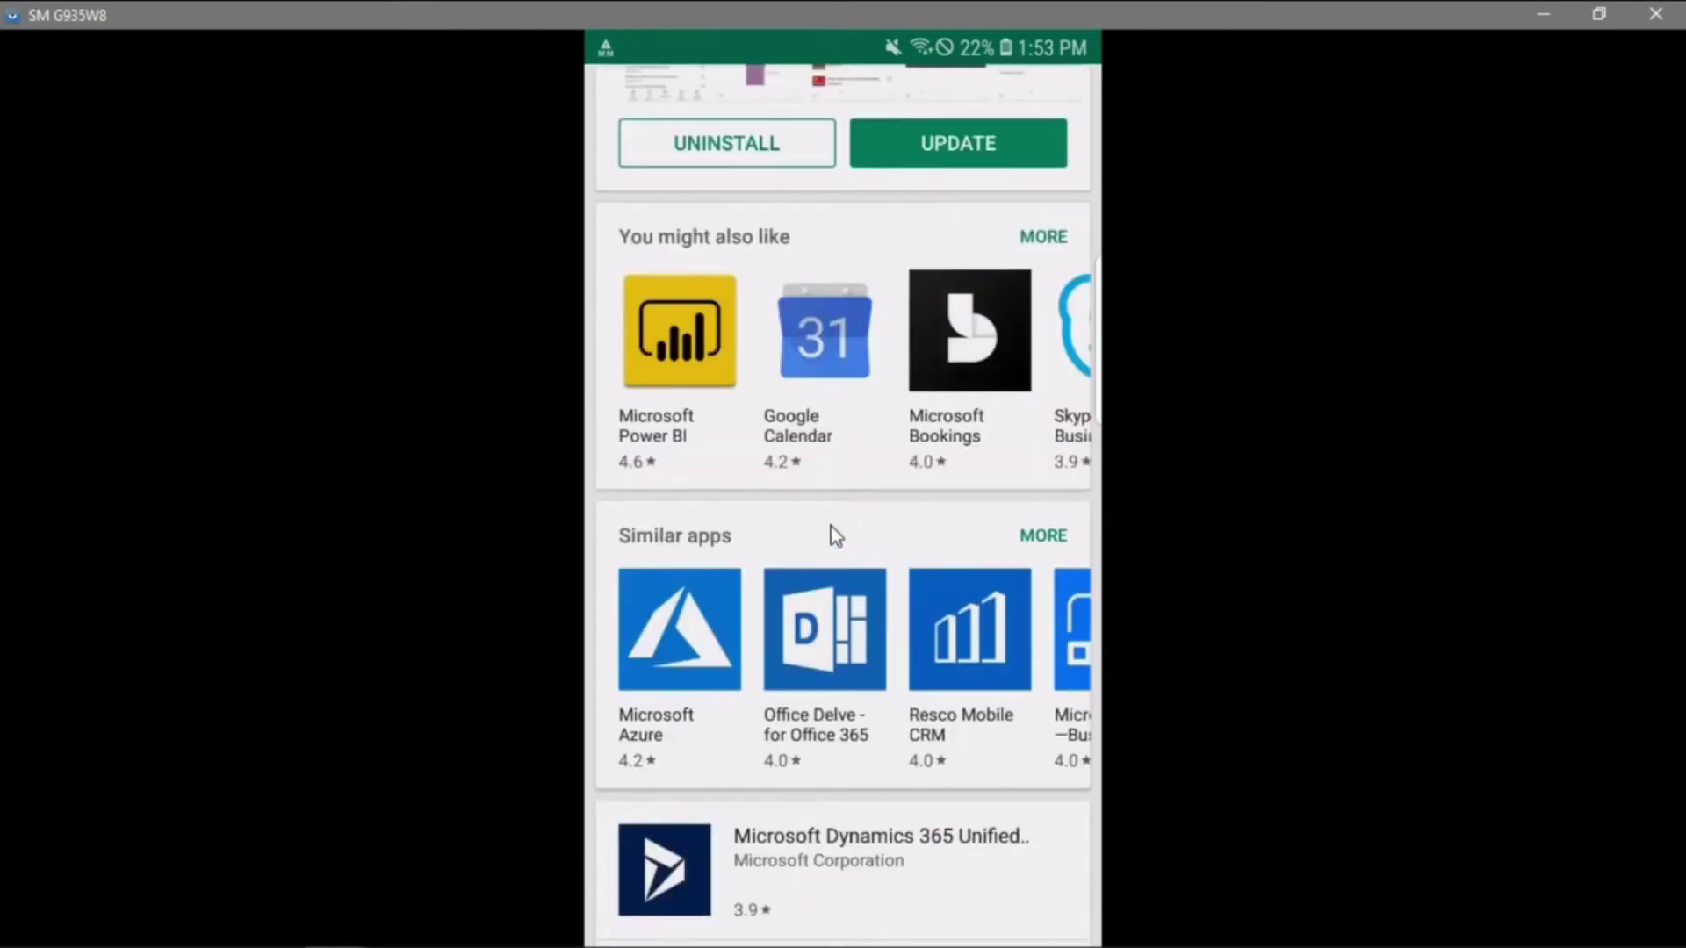
scroll(824, 521, "down", 2)
scroll(830, 486, "down", 2)
scroll(830, 486, "down", 2)
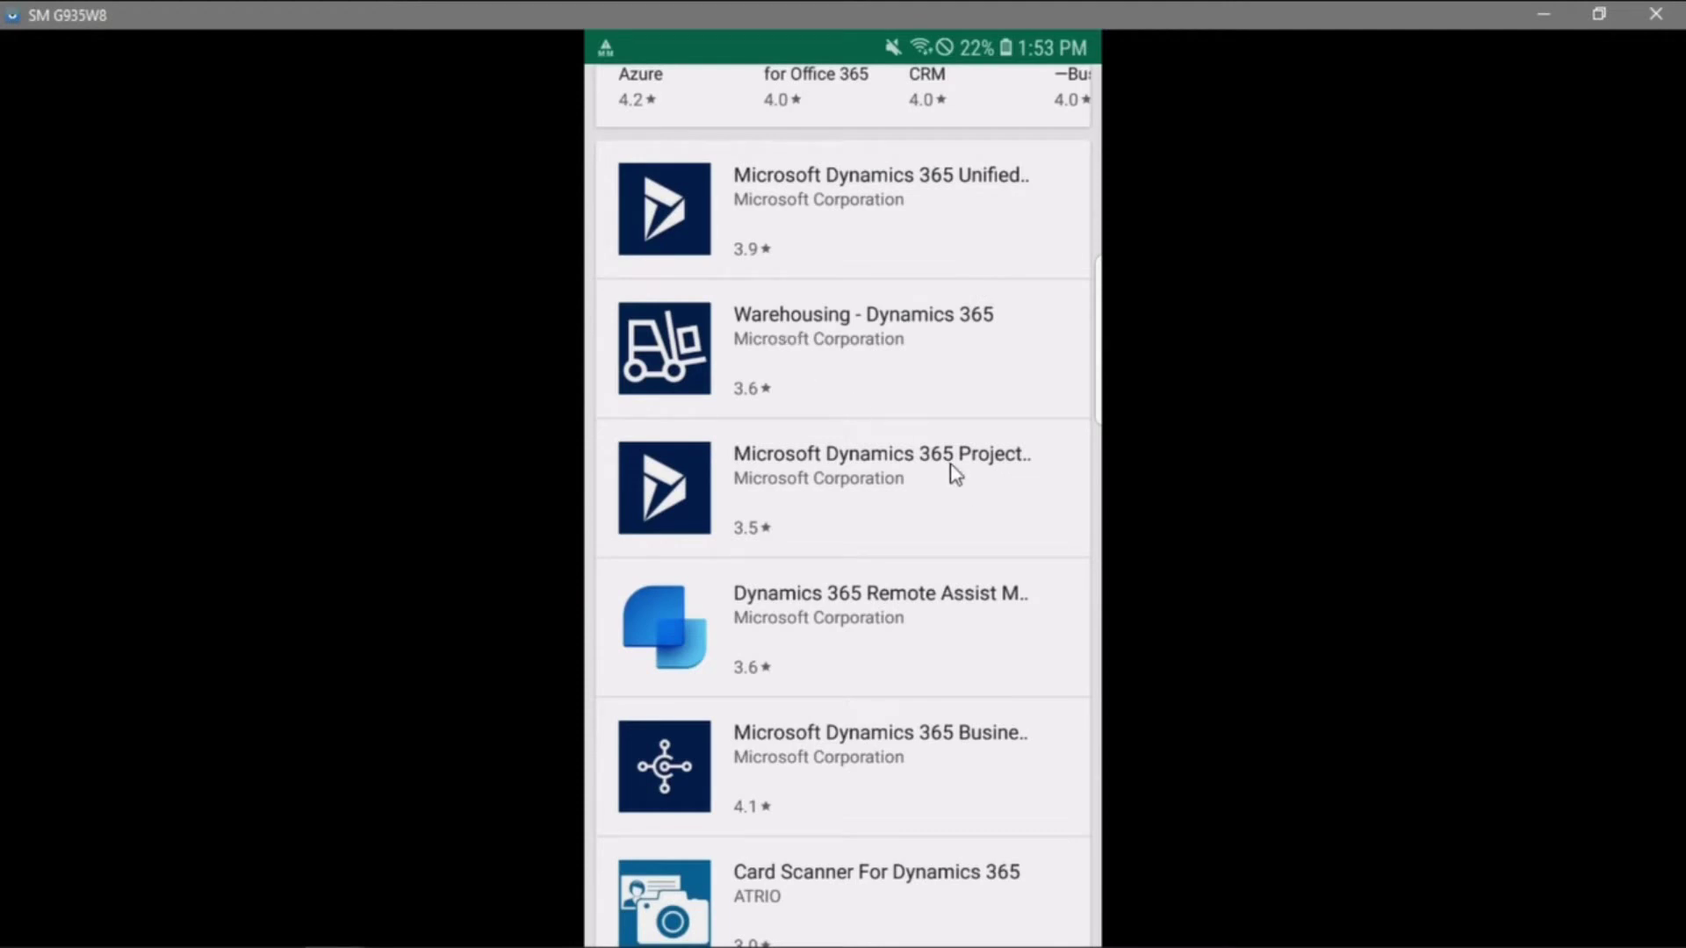
scroll(915, 685, "down", 2)
scroll(874, 565, "down", 3)
scroll(903, 608, "down", 3)
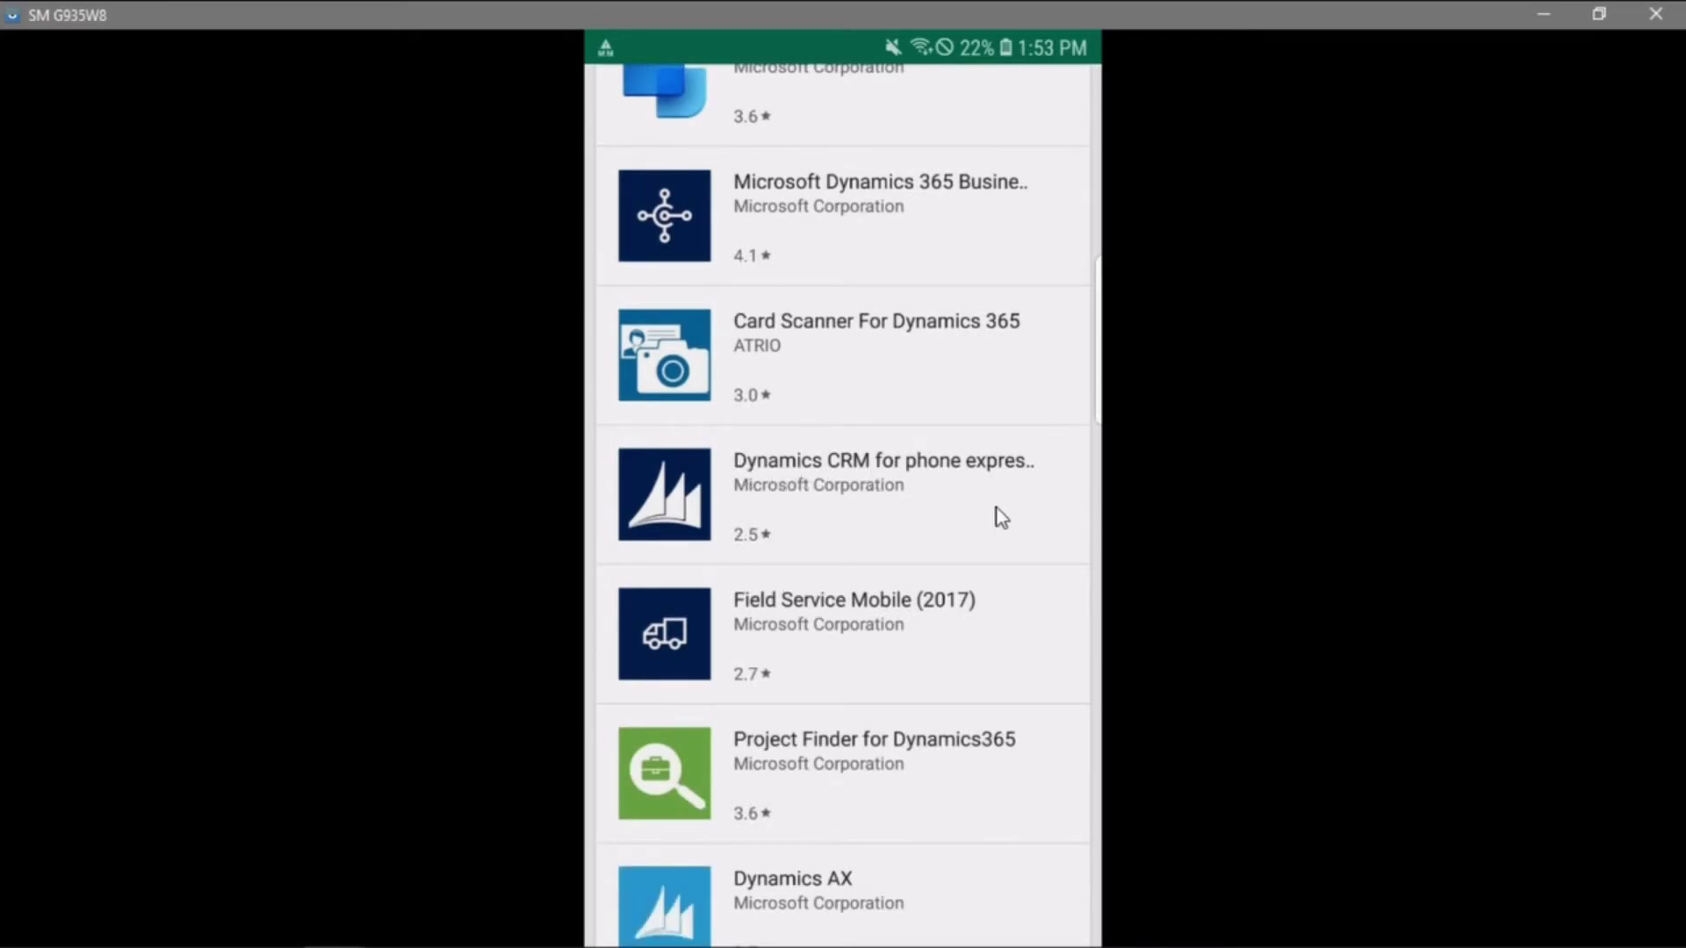
scroll(997, 517, "up", 3)
scroll(996, 517, "up", 5)
scroll(995, 516, "up", 5)
scroll(996, 517, "up", 3)
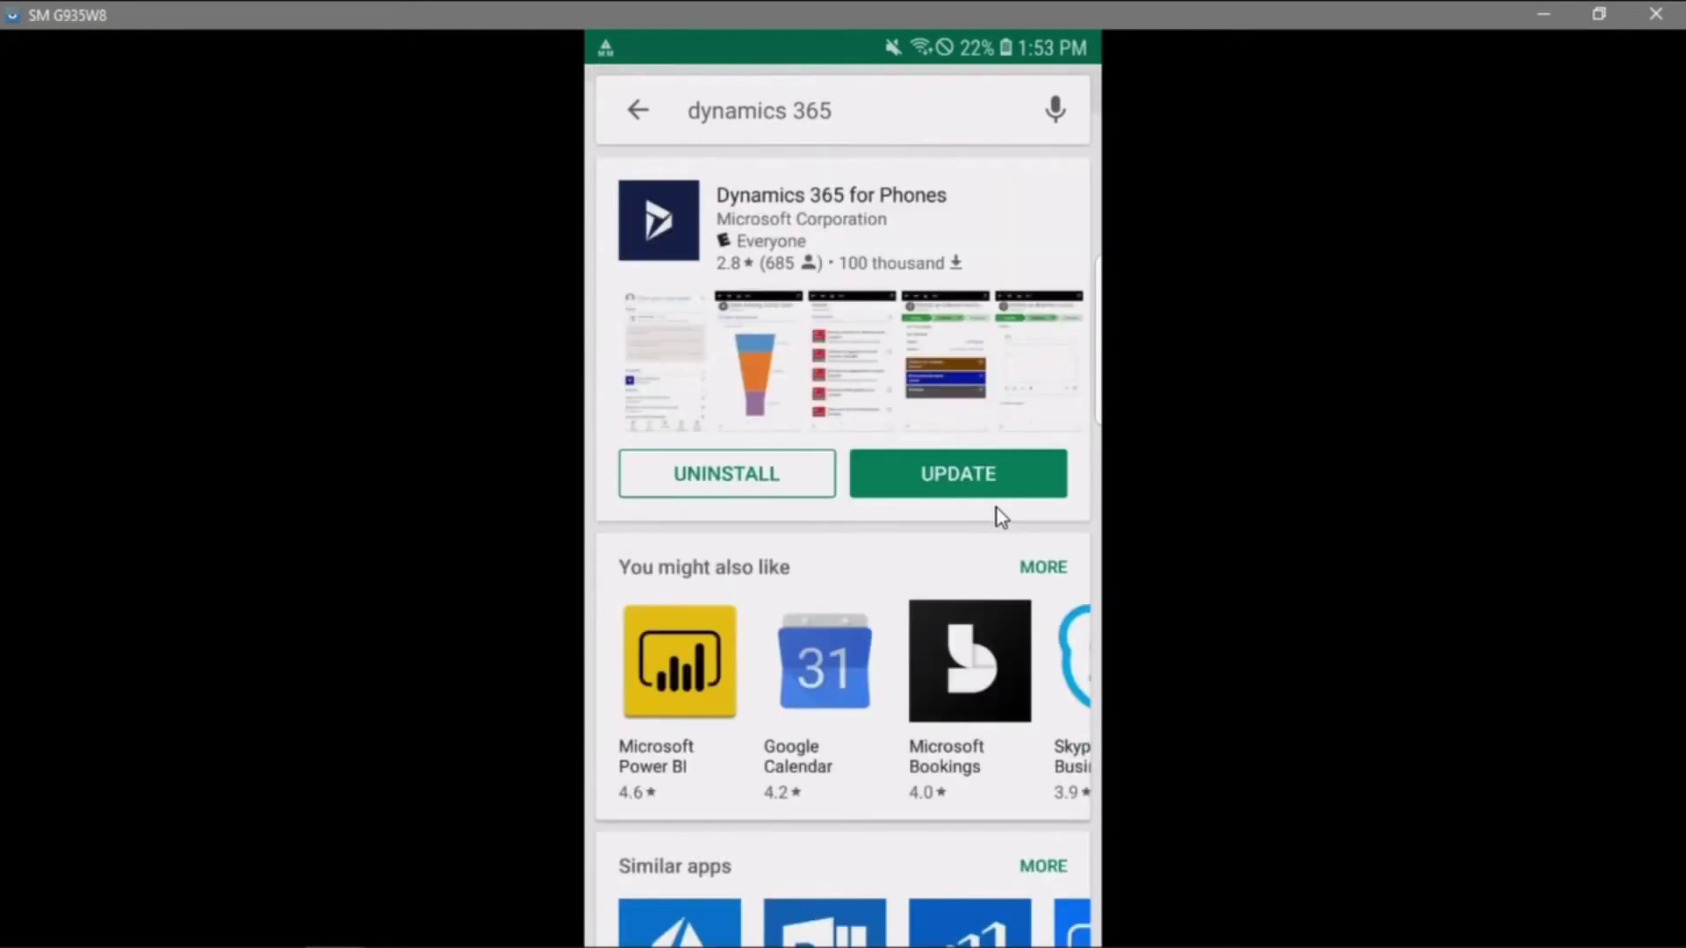